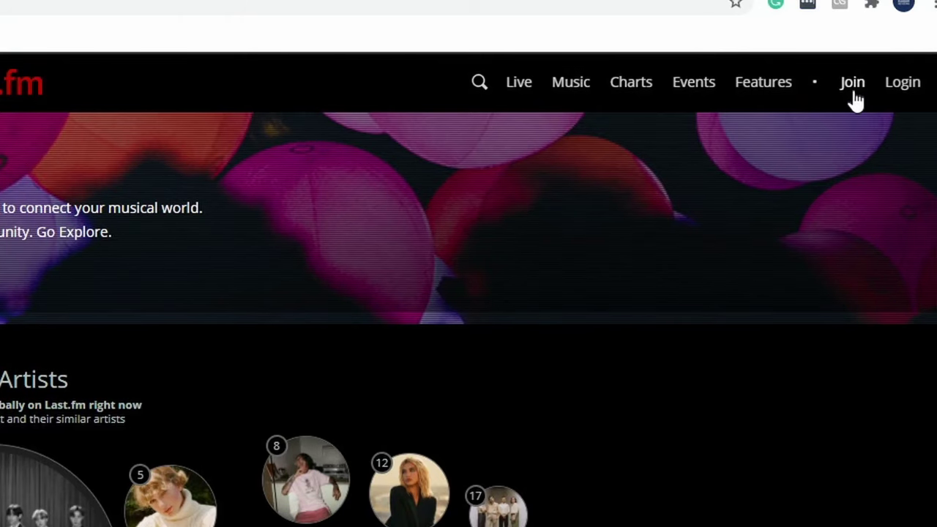
Step: Show Last.fm's Connected Applications settings with the Spotify and web scrobbler apps, then open a new tab
click(854, 96)
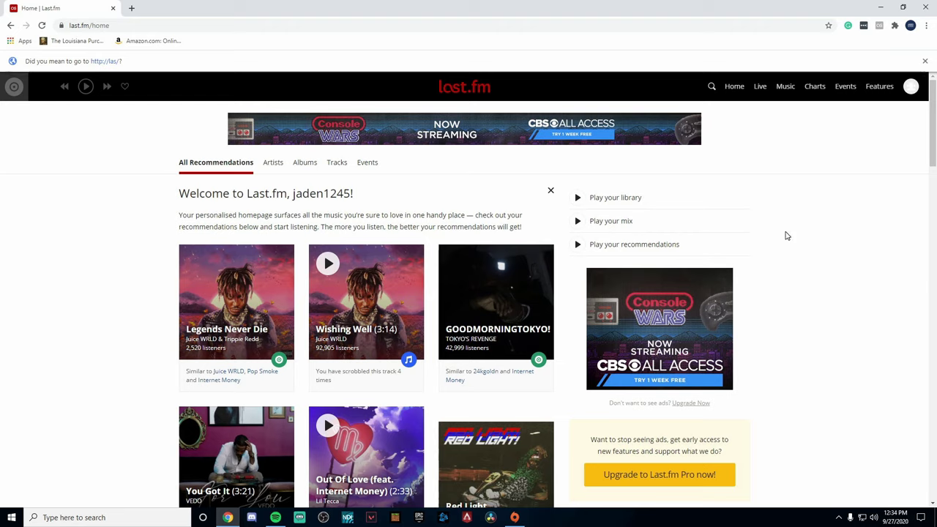
click(912, 88)
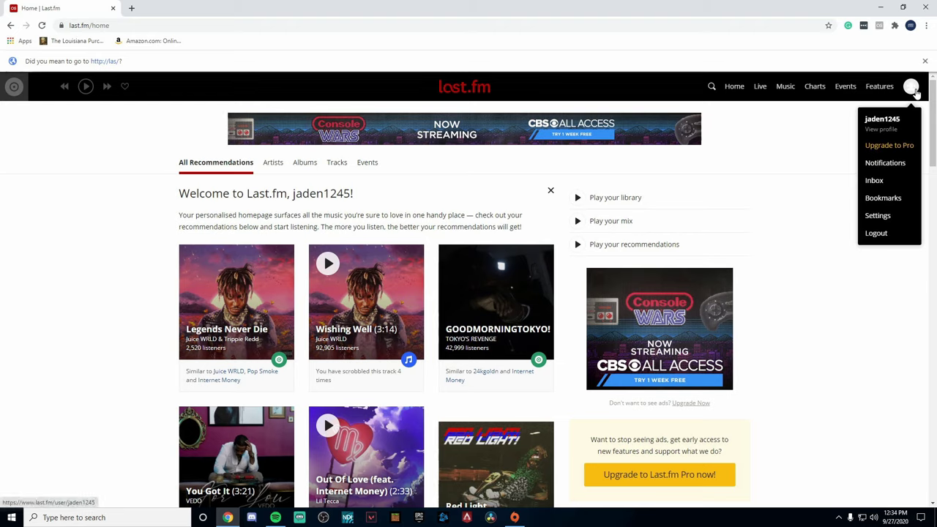
click(880, 217)
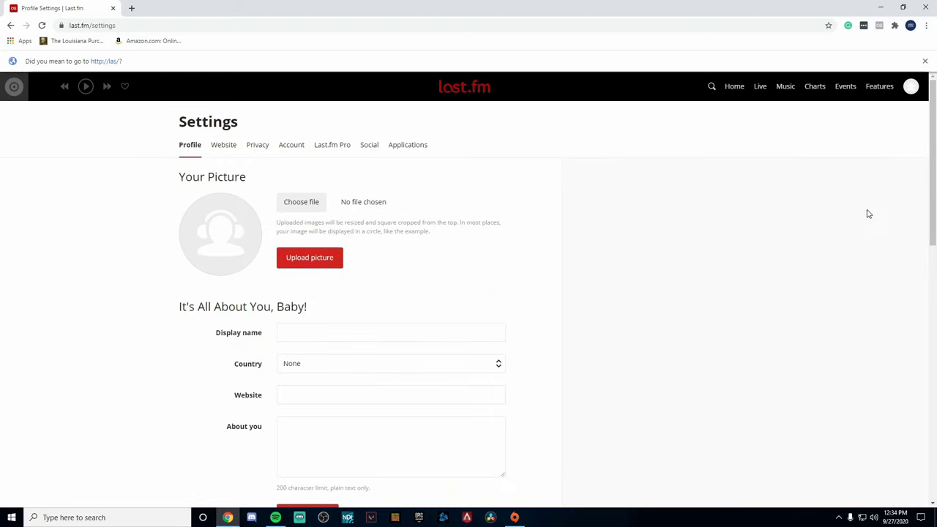
click(395, 150)
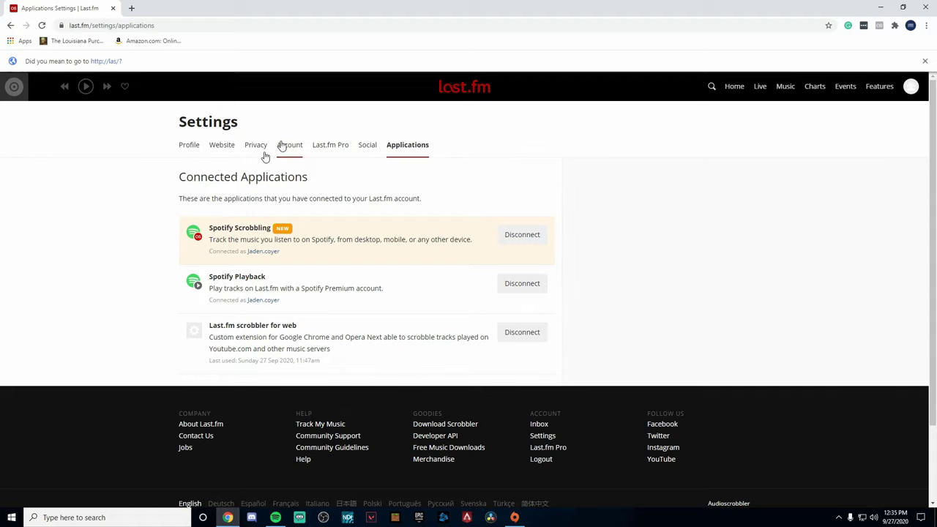
click(131, 8)
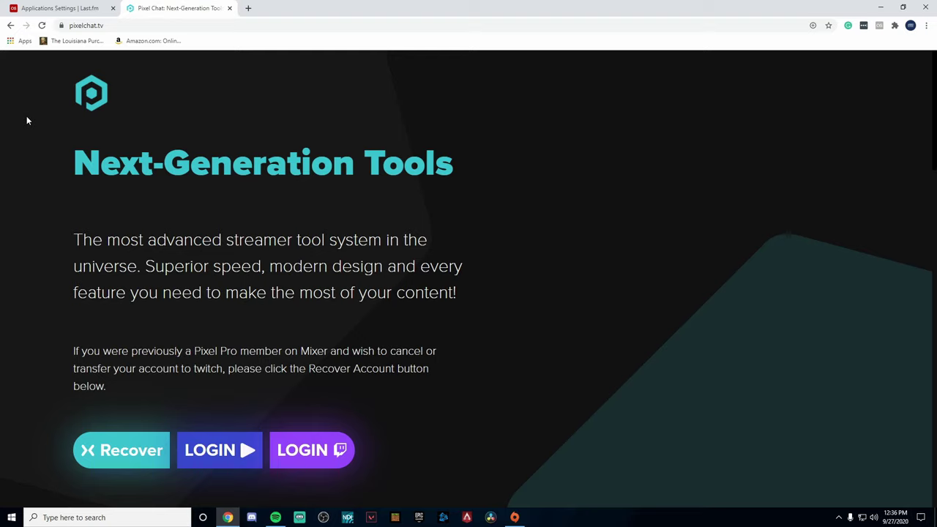
Step: Sign in to Pixel Chat with Twitch and create an overlay from the Now Playing template
click(310, 461)
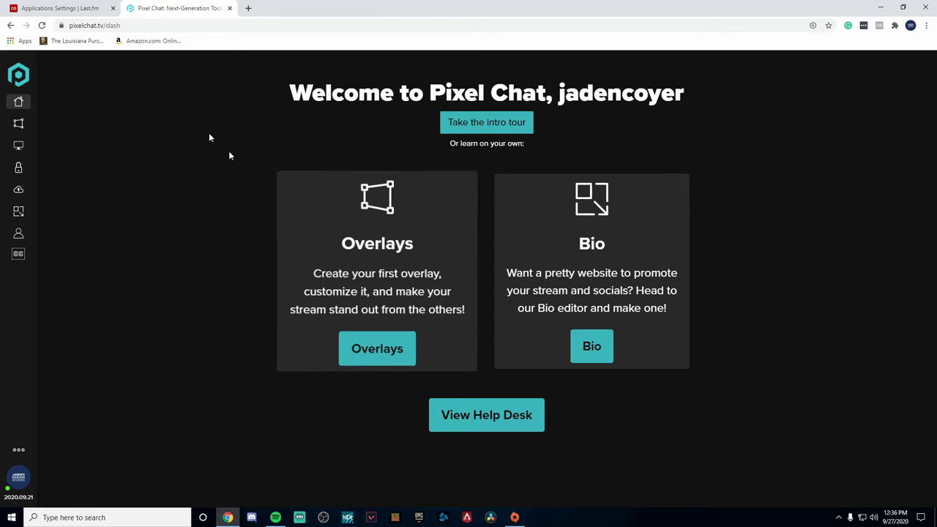
click(19, 125)
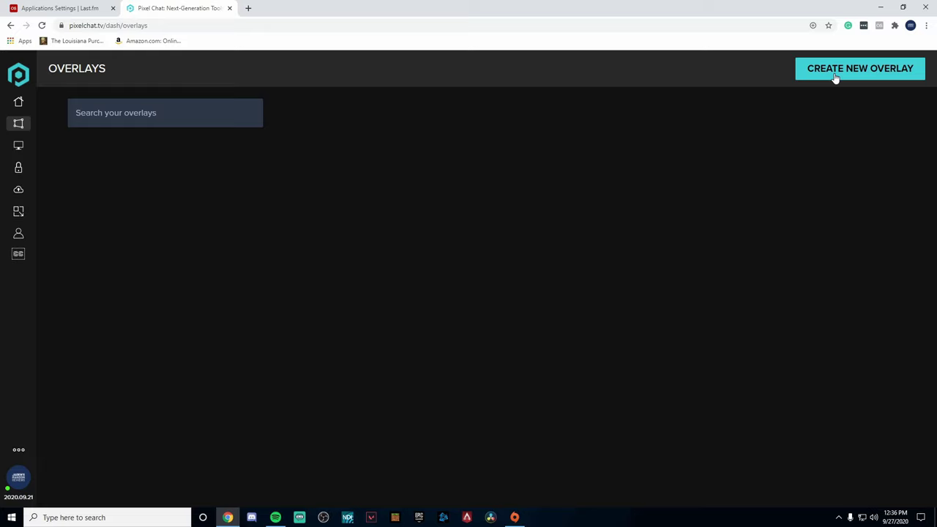
click(835, 73)
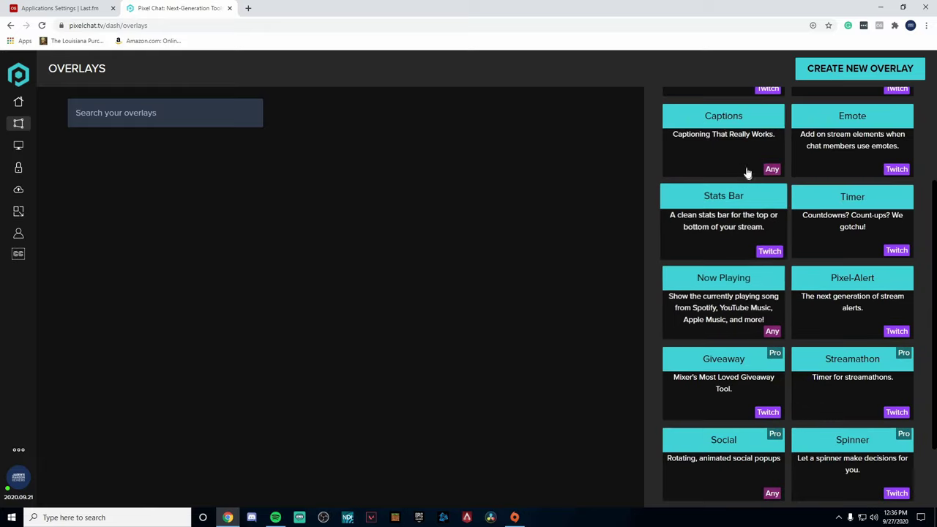
click(696, 295)
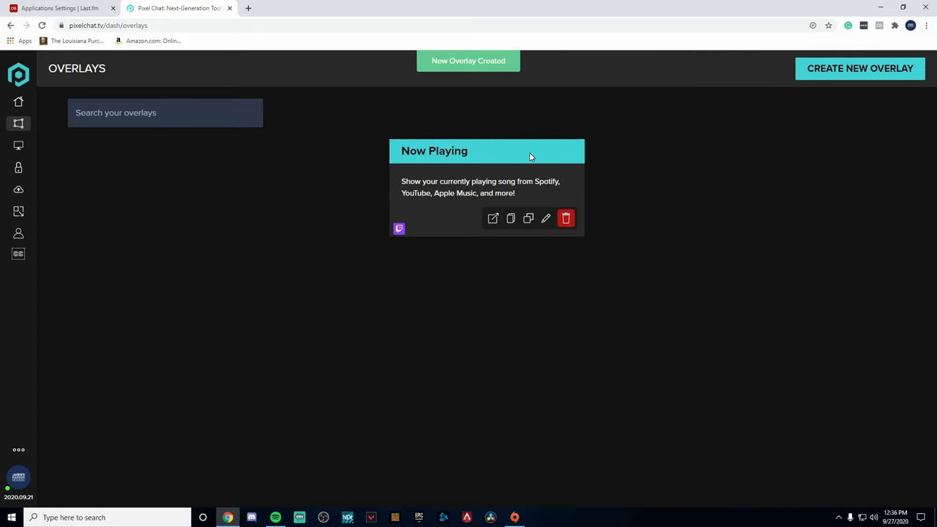
Step: In the Now Playing overlay editor, enter the Last.fm account username after checking it on Last.fm
click(545, 219)
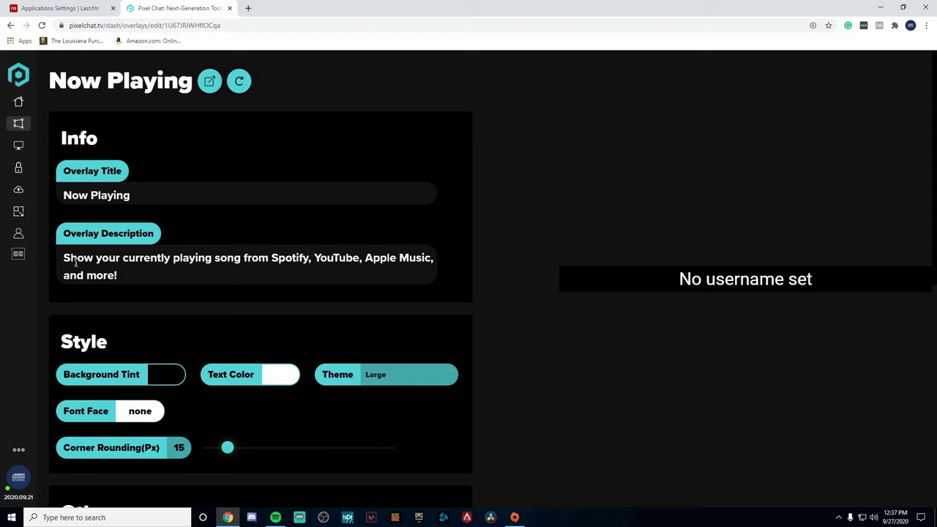
scroll(168, 271, down, 6)
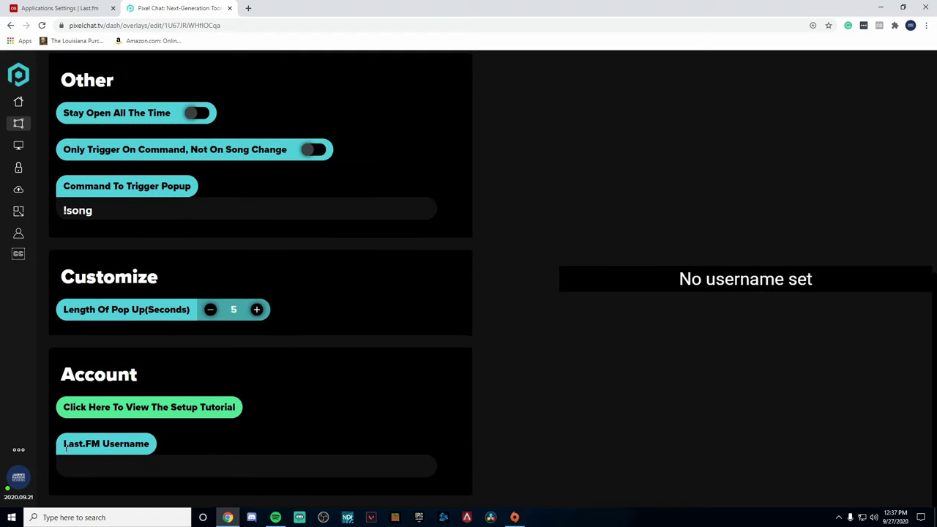
click(168, 461)
click(71, 8)
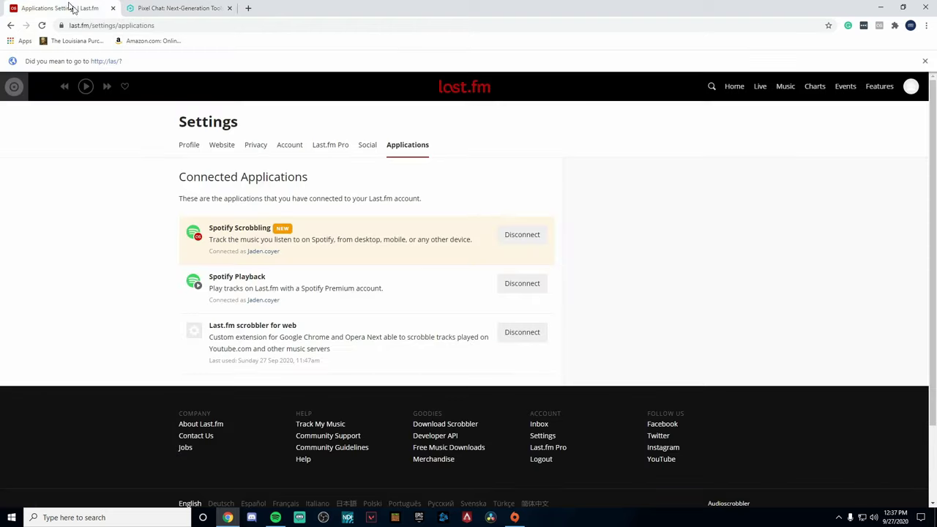
click(910, 86)
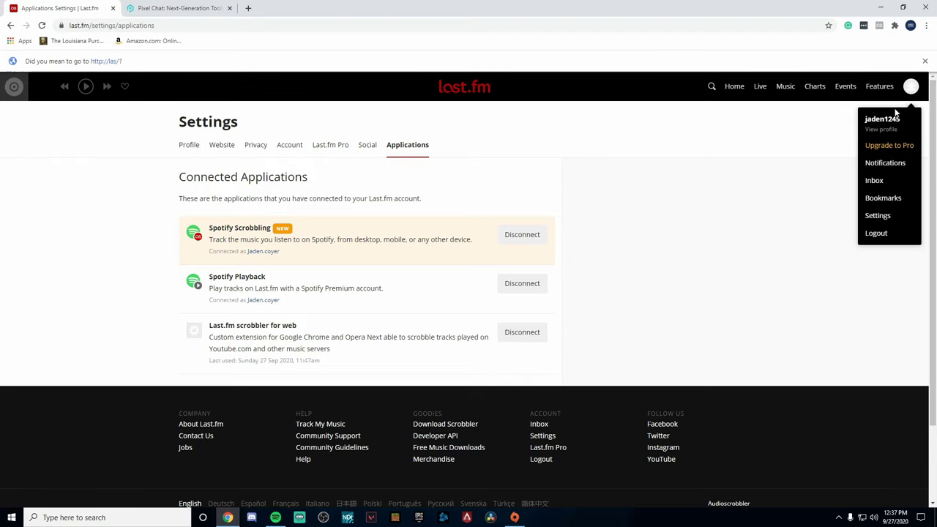
click(153, 8)
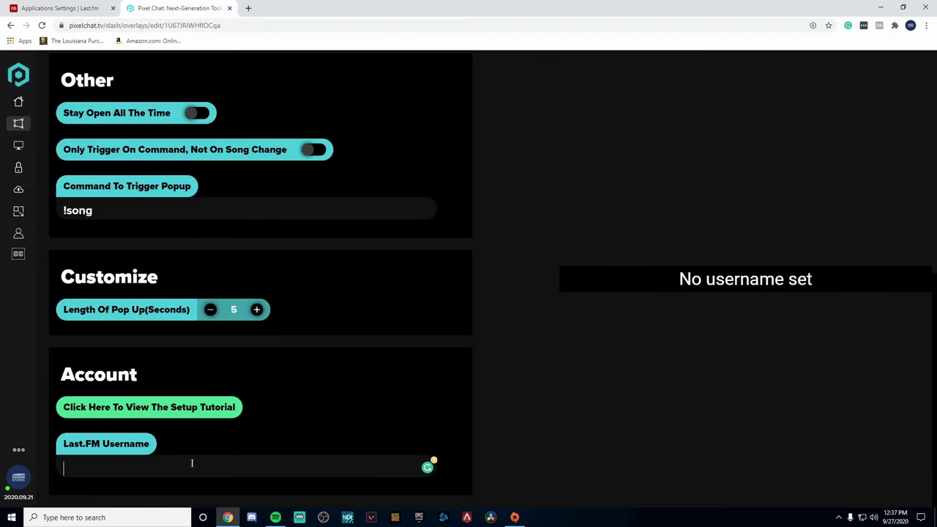
text(jade)
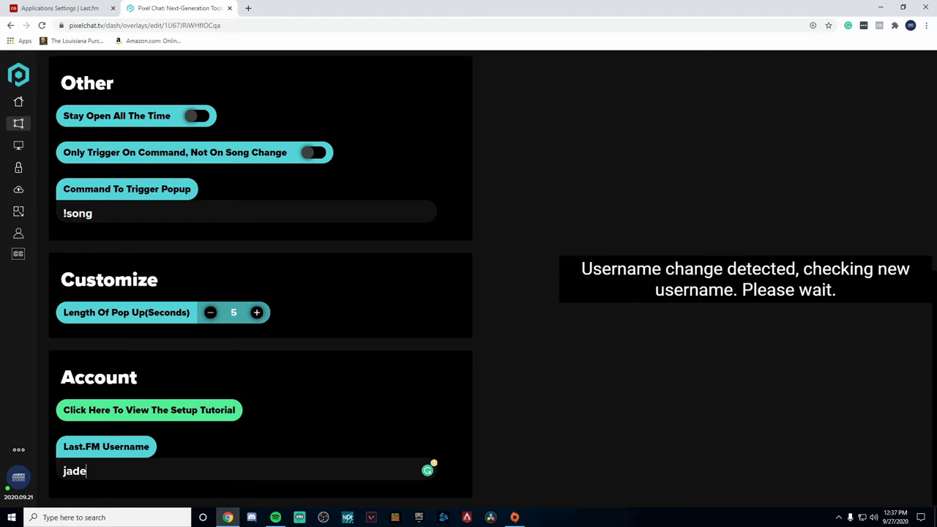
text(n1245)
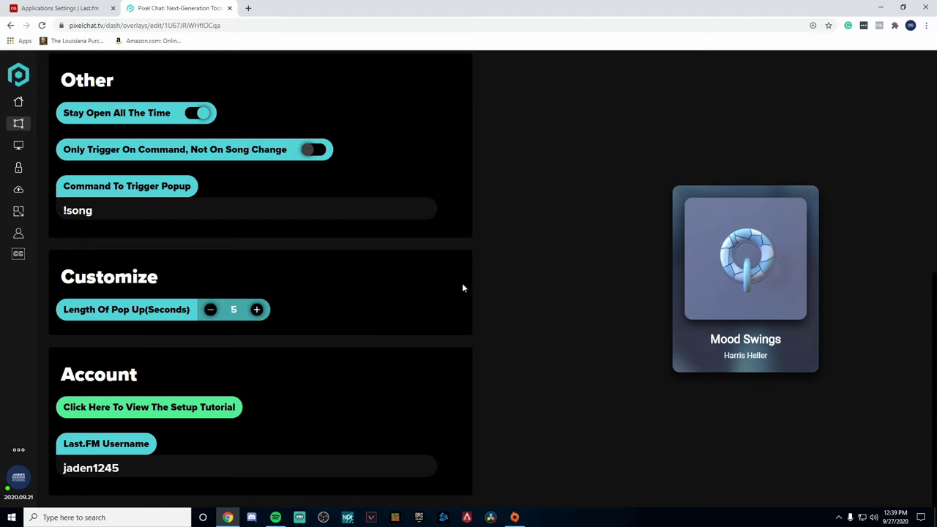
Step: Switch on Stay Open All The Time in the overlay's Other settings
click(29, 477)
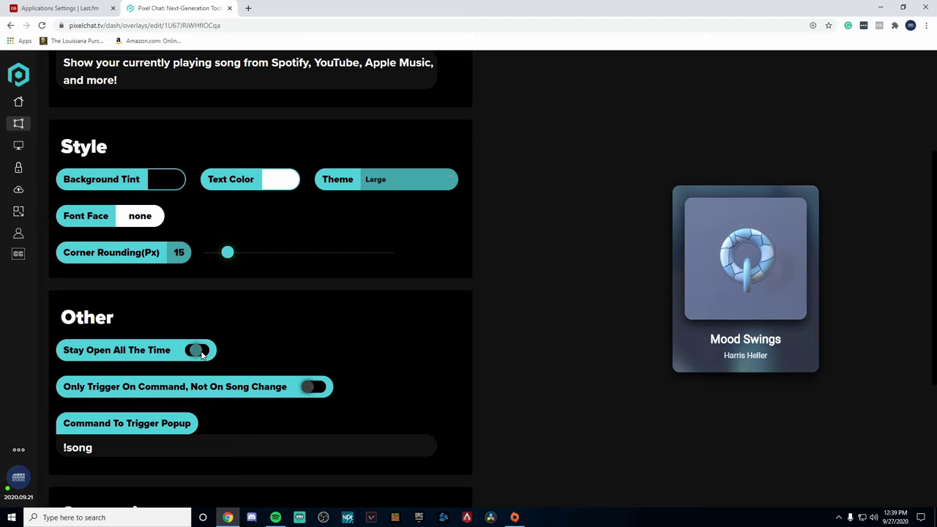
scroll(202, 353, down, 3)
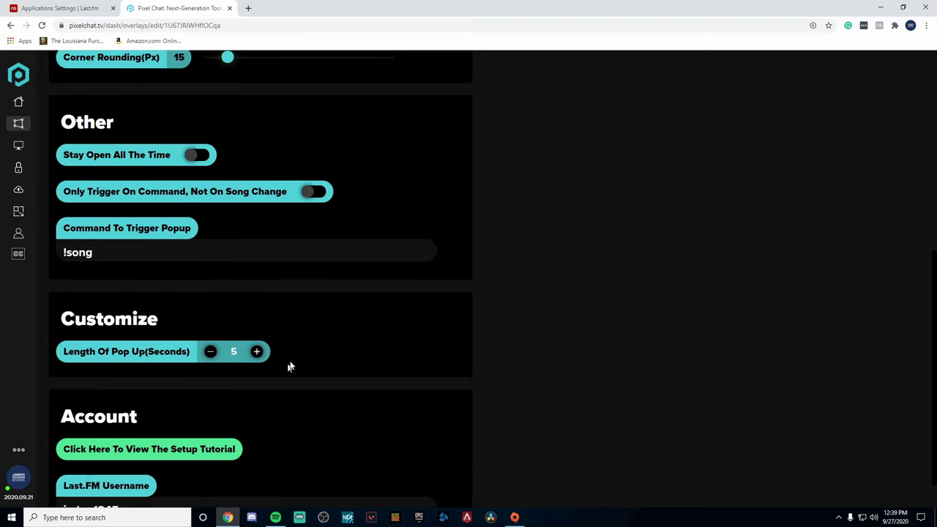
scroll(278, 408, up, 4)
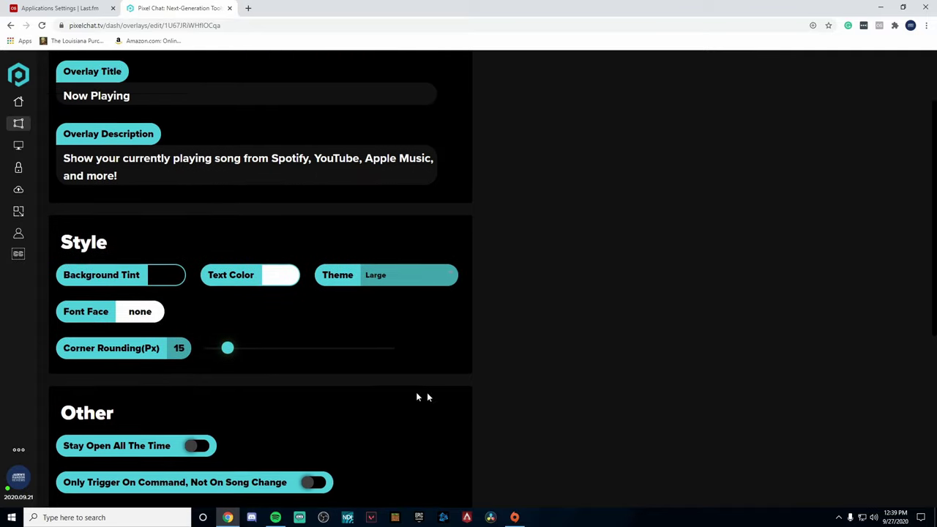
scroll(427, 396, down, 1)
click(196, 399)
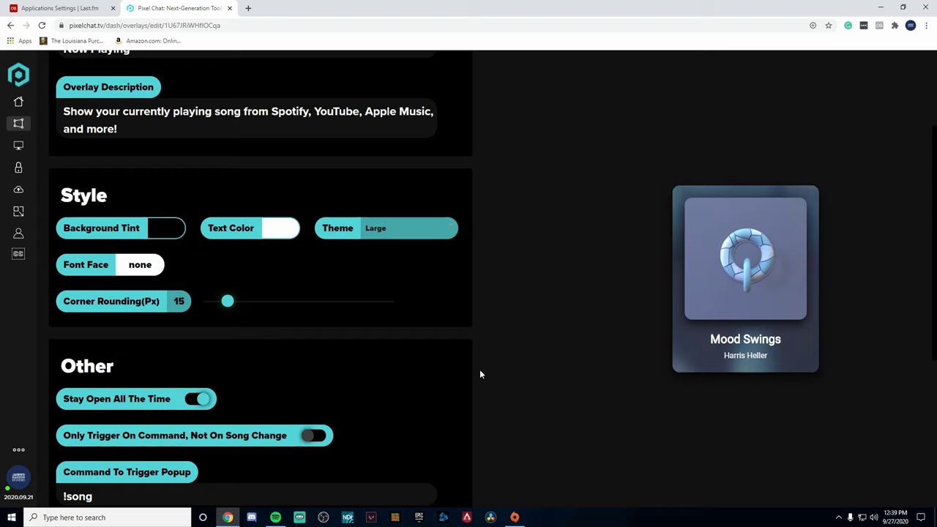
scroll(122, 308, up, 2)
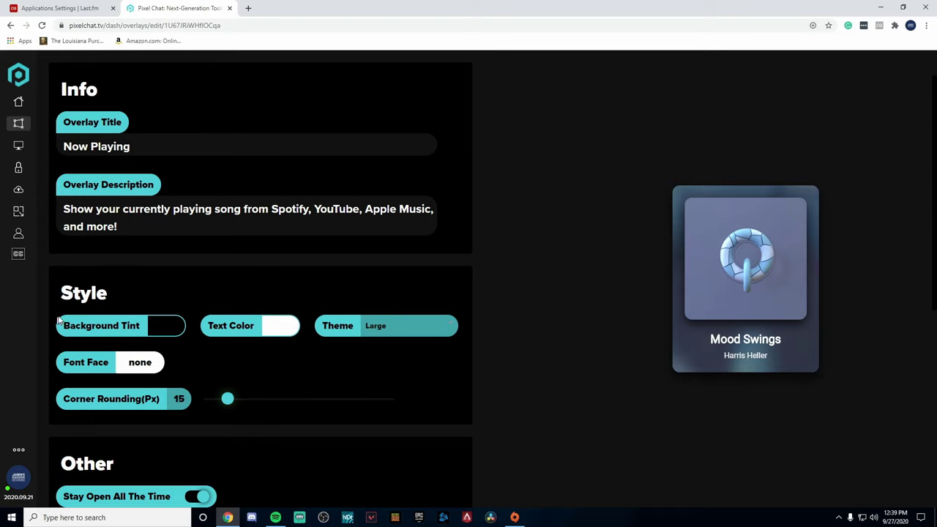
Step: Lighten the overlay's background tint colour to a dark grey
click(168, 329)
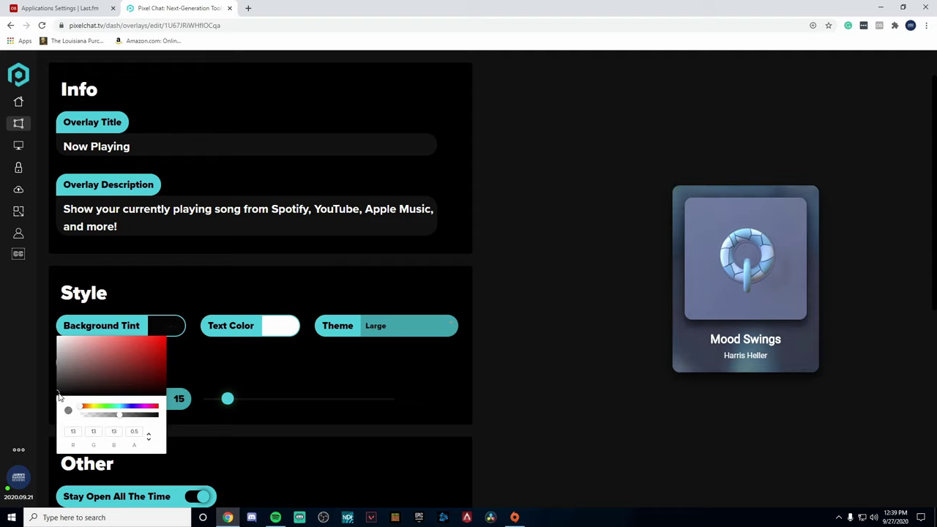
drag(60, 397, 60, 385)
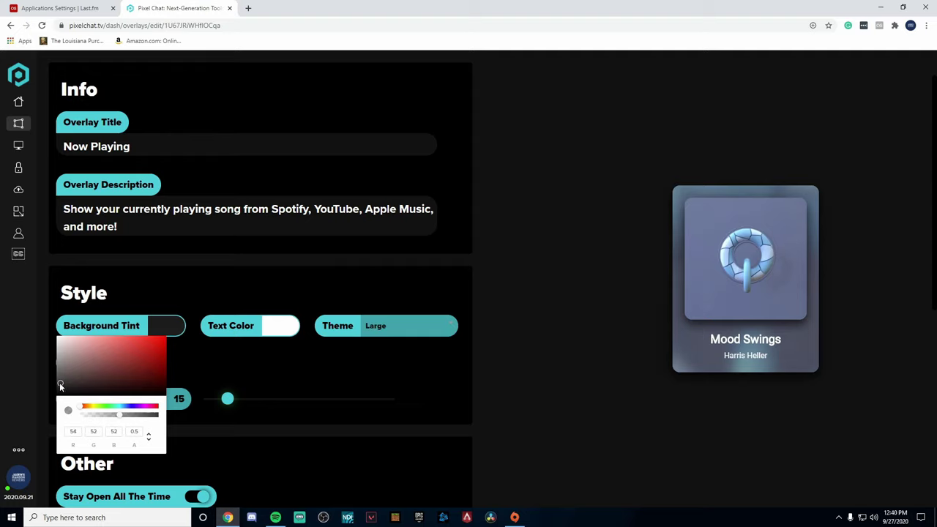
click(234, 388)
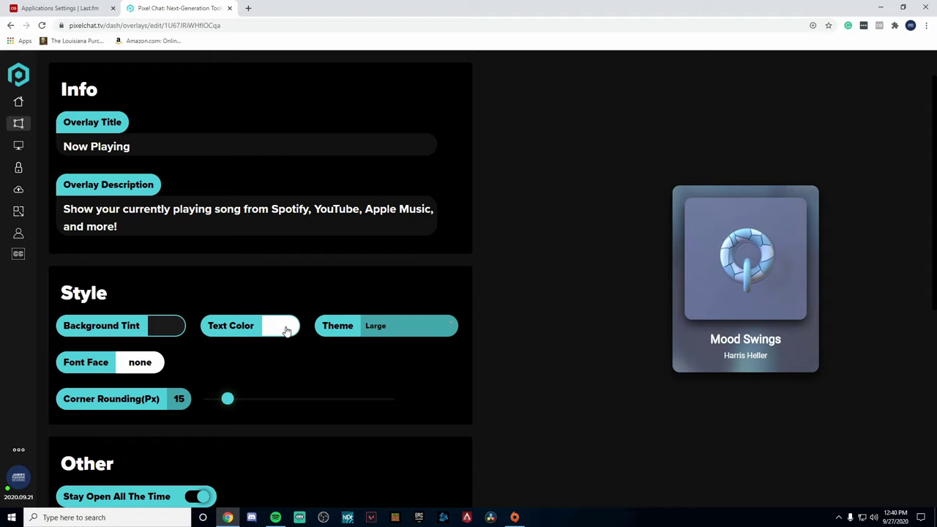
Step: Try the Large theme, return to Small, and bring up the Font Face file selector
click(371, 331)
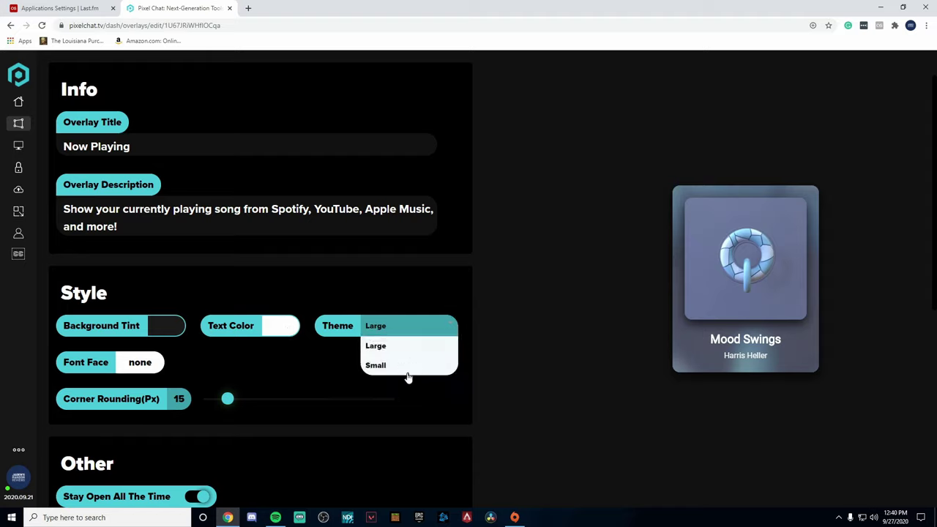
click(376, 370)
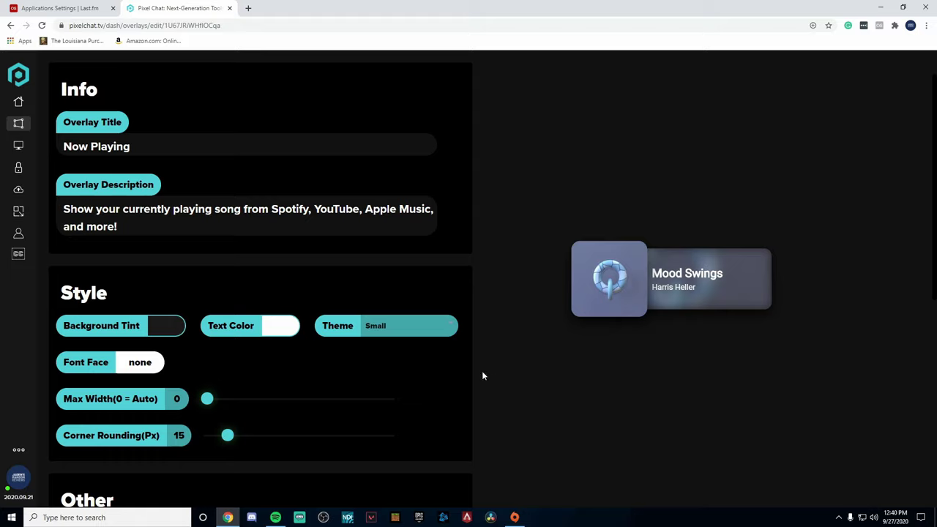
click(395, 325)
click(395, 351)
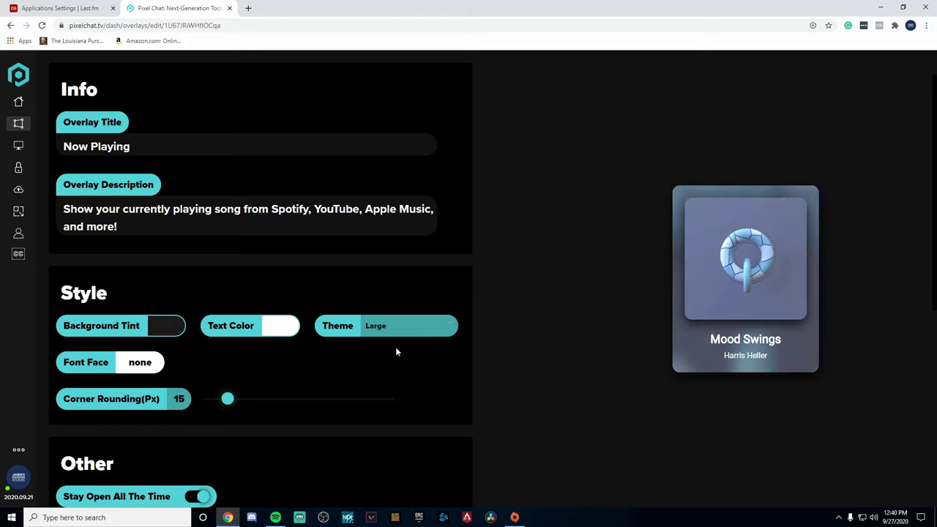
click(387, 330)
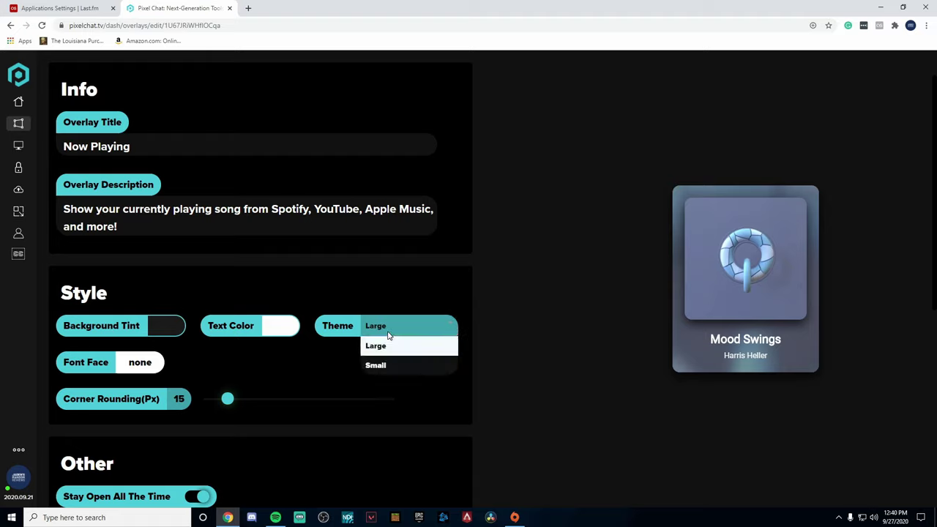
click(387, 364)
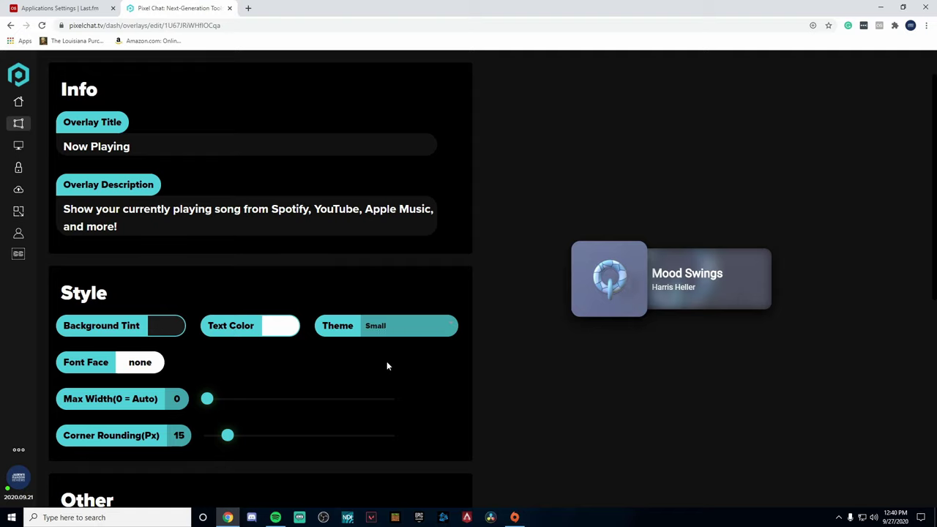
click(138, 363)
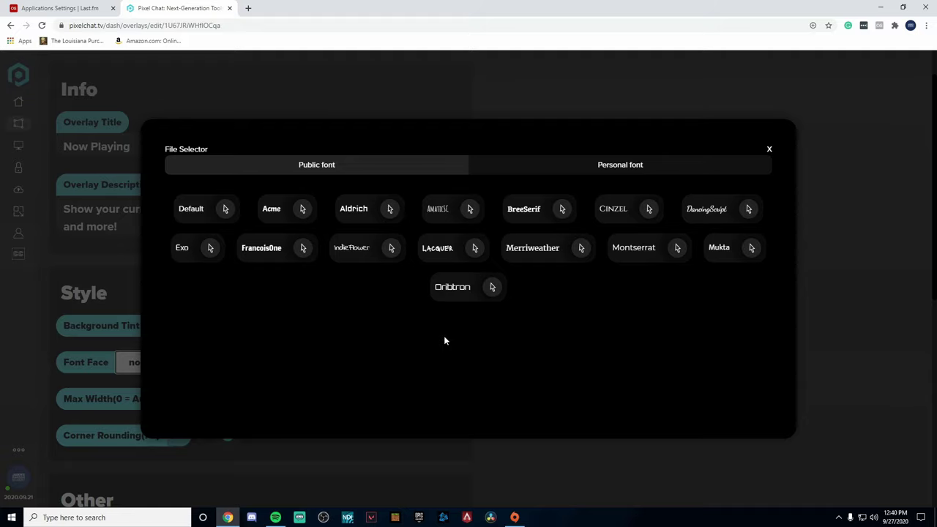
Step: View the Personal font upload tab, then close the File Selector with Font Face left as none
click(575, 173)
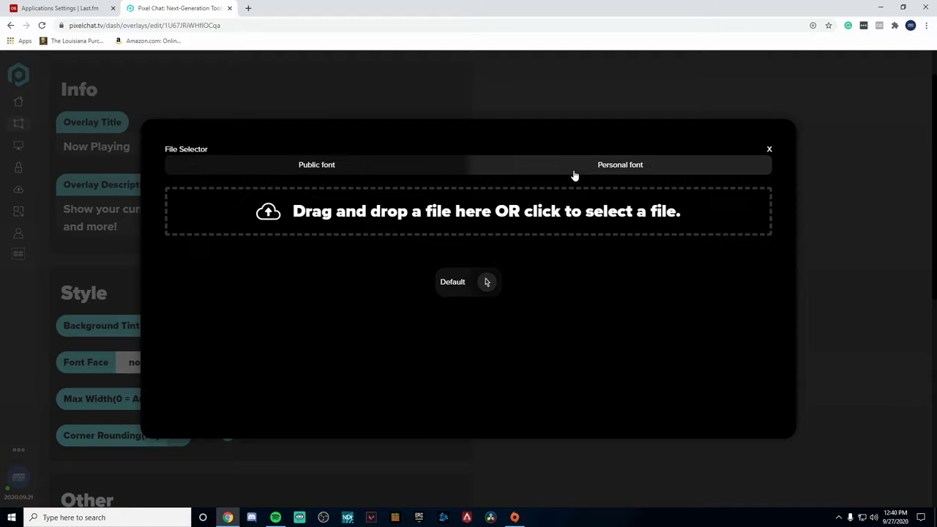
scroll(574, 185, down, 1)
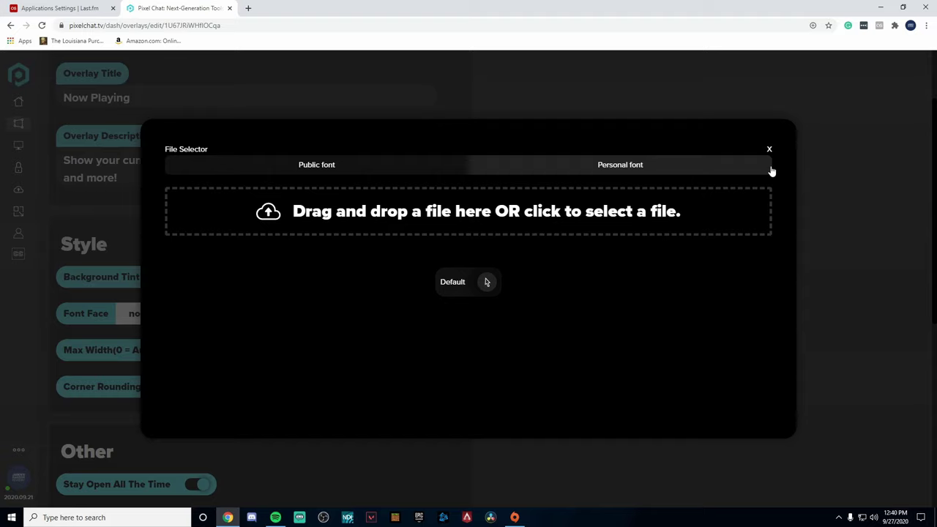
click(770, 149)
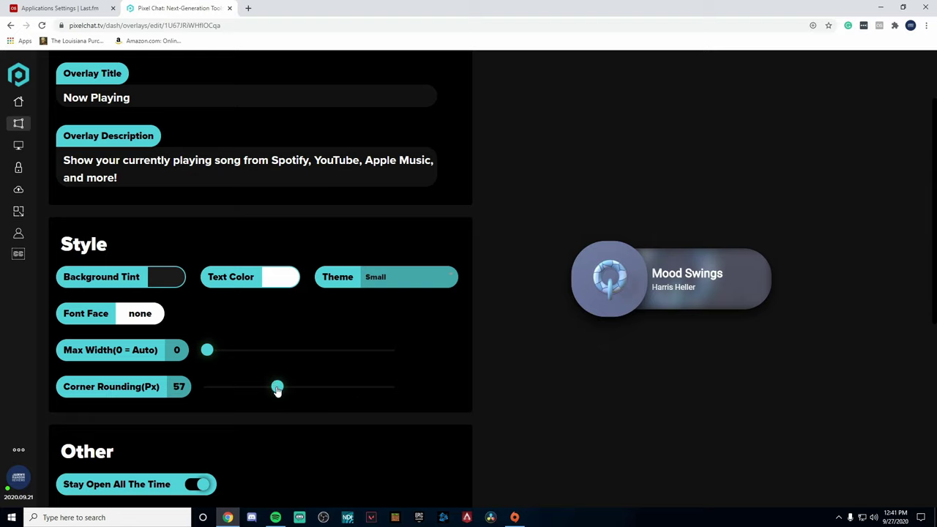
Step: Set the Corner Rounding slider to 25 px
drag(276, 385, 213, 402)
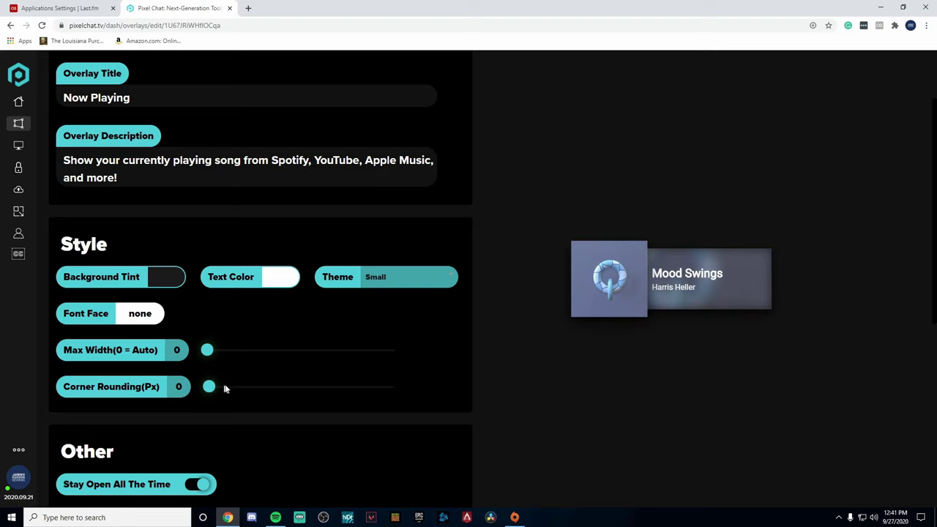
drag(210, 388, 240, 391)
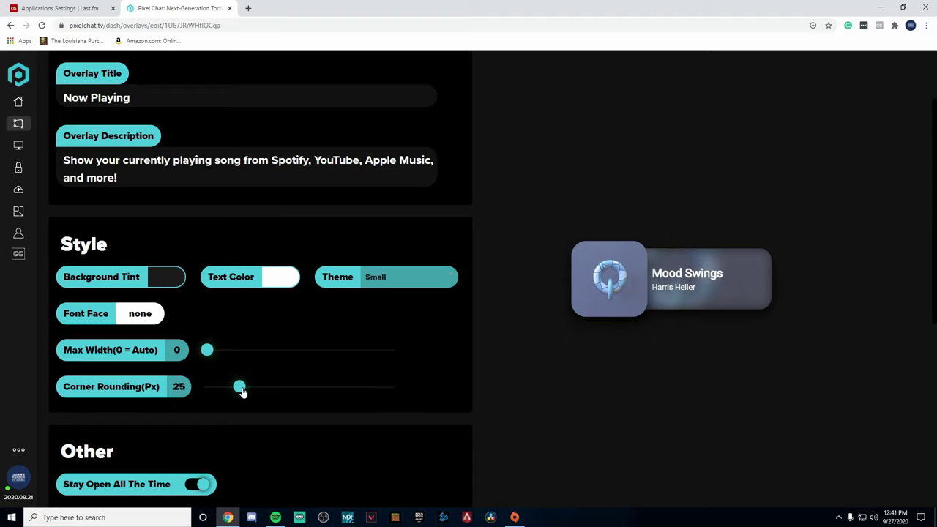
Step: Turn off Stay Open All The Time and review the remaining overlay settings
scroll(227, 344, down, 4)
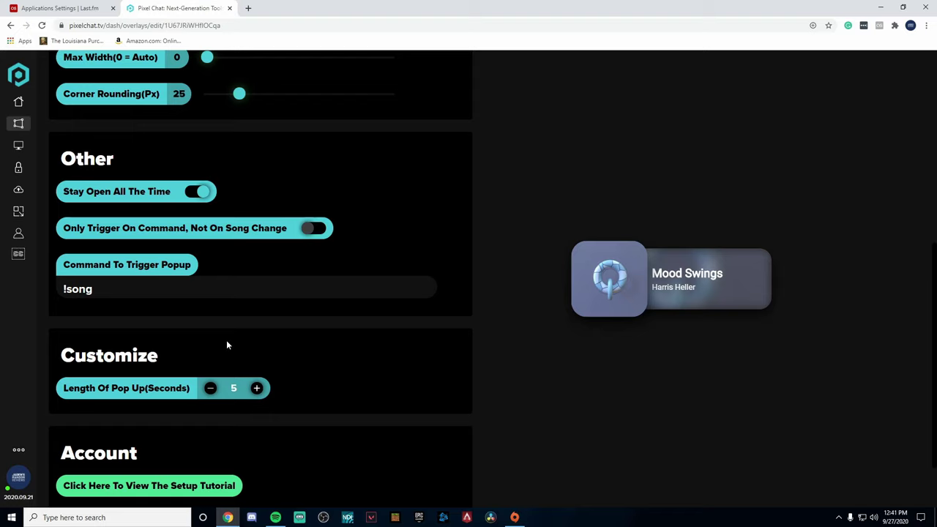
click(202, 191)
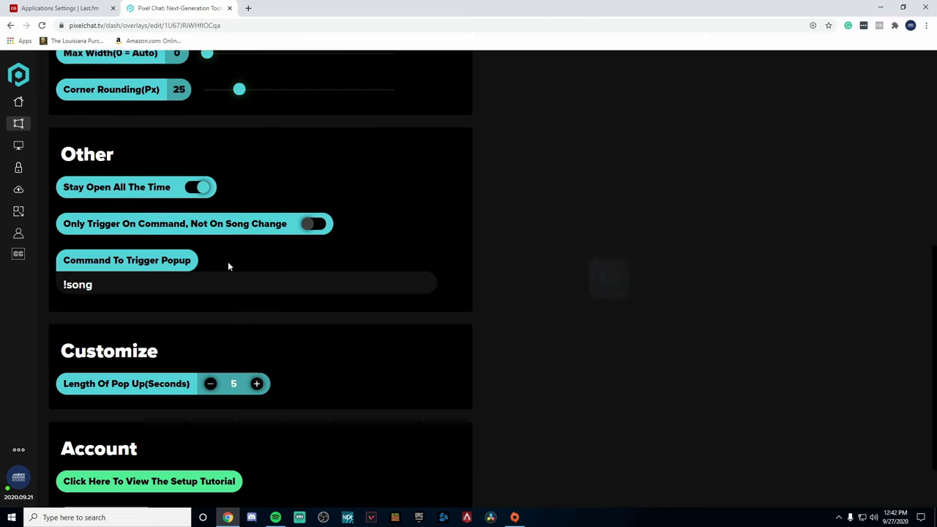
scroll(228, 262, down, 1)
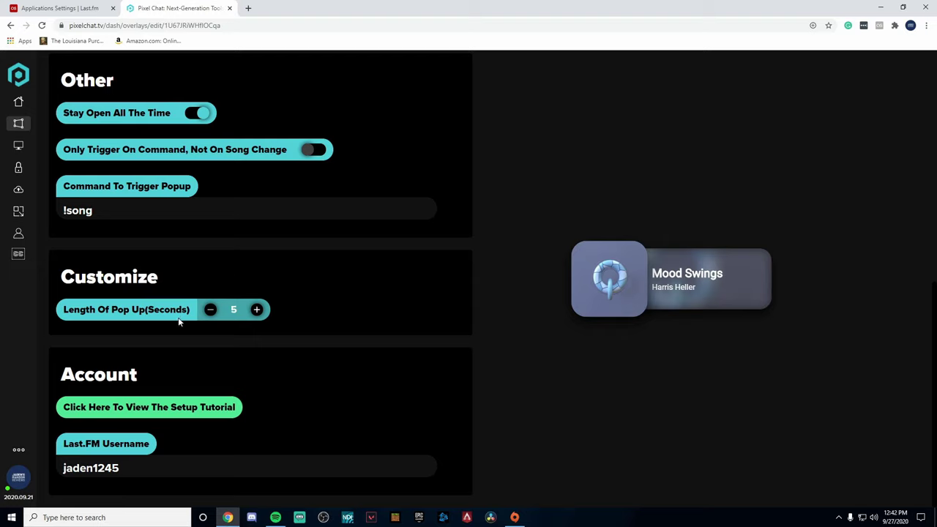
scroll(253, 344, up, 5)
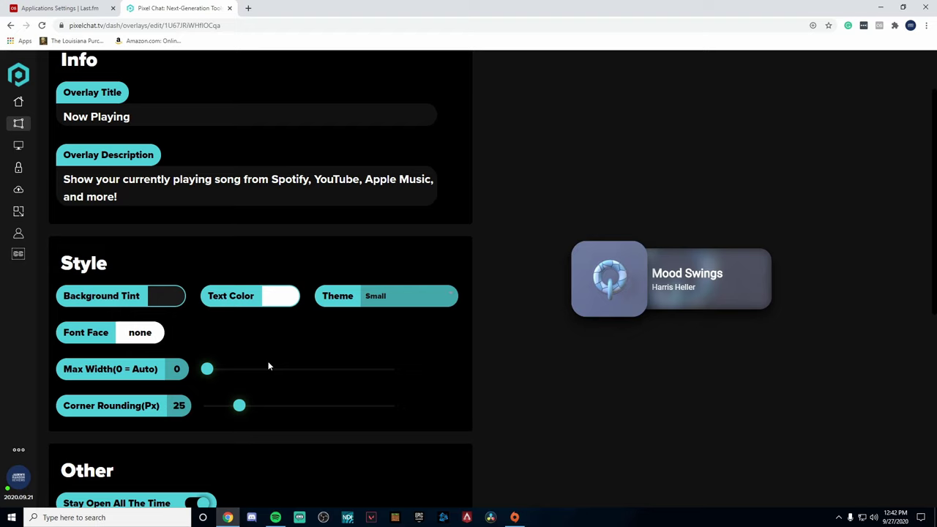
scroll(268, 366, up, 1)
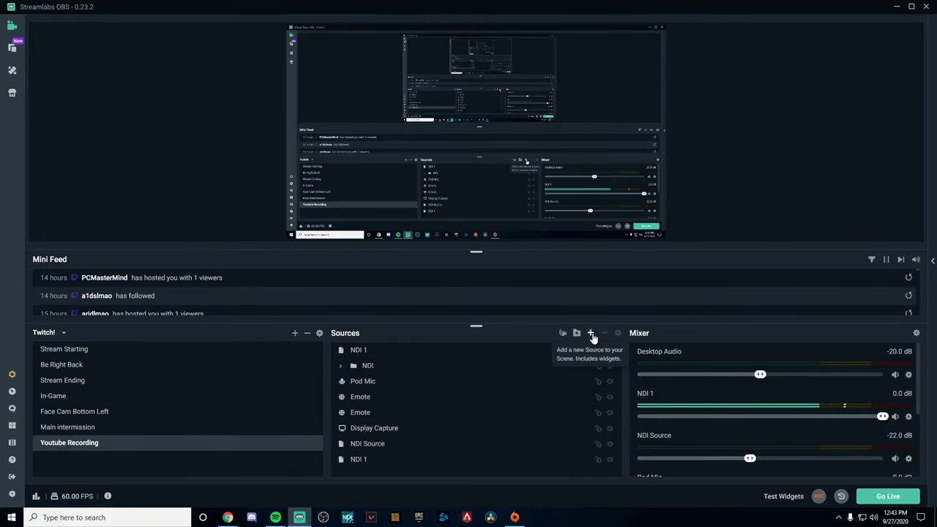
Step: Add a brand-new Browser Source named Music to the scene
click(592, 334)
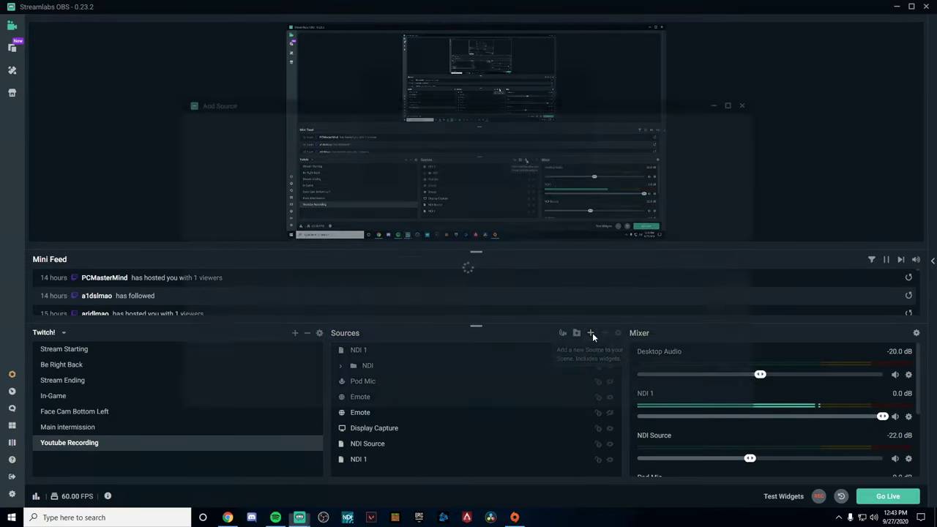
click(256, 266)
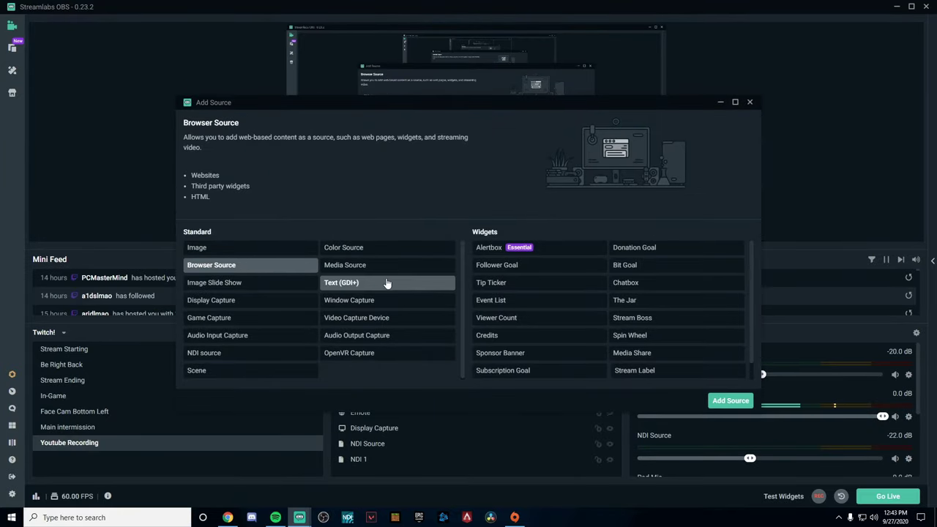
click(728, 401)
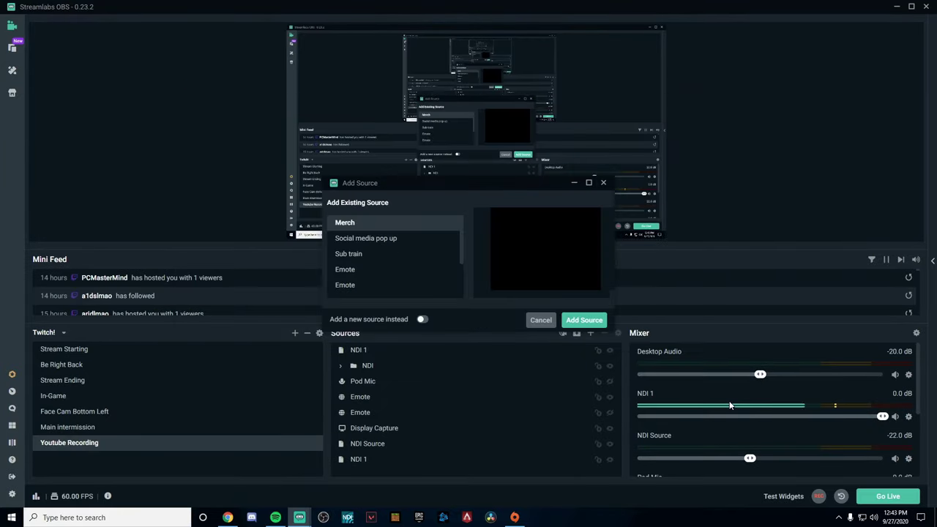
click(422, 319)
key(ctrl+a)
text(Music)
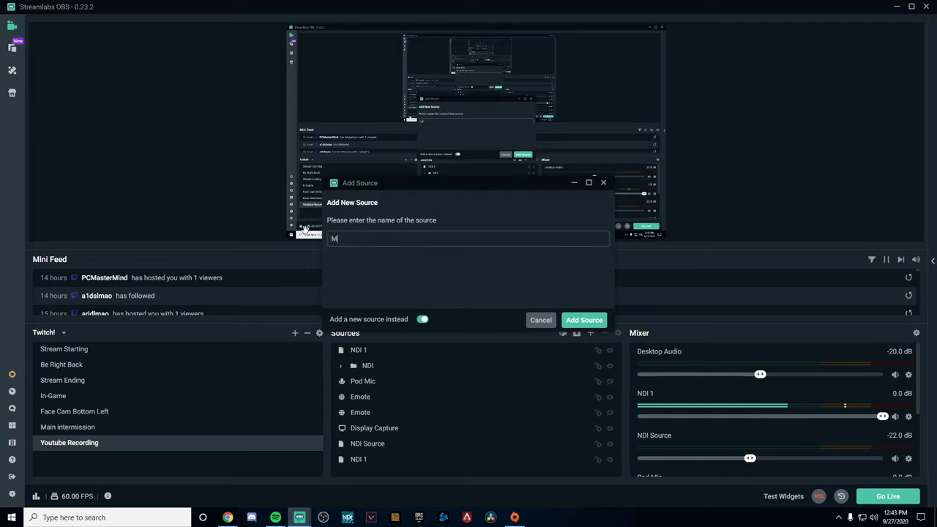
click(600, 323)
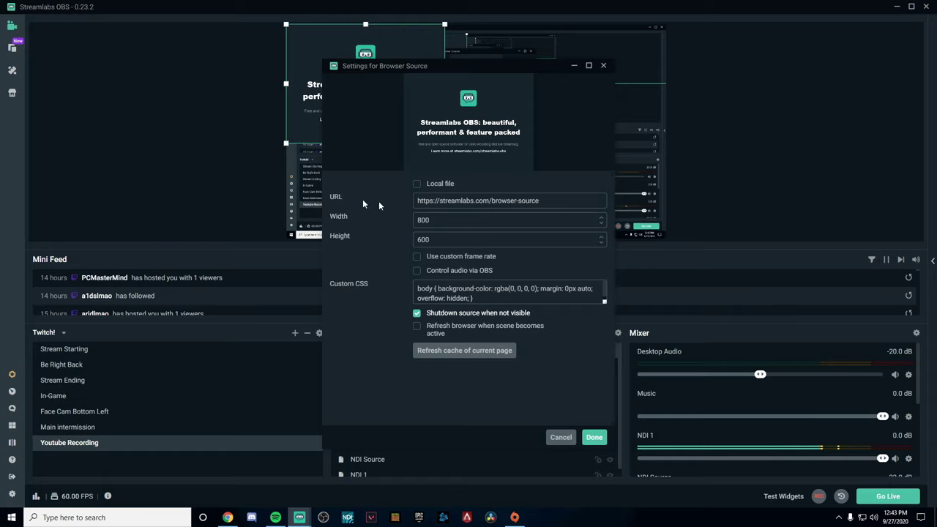
Step: Replace the Music source's placeholder URL with the pasted Pixel Chat overlay link
drag(540, 200, 396, 197)
key(BackSpace)
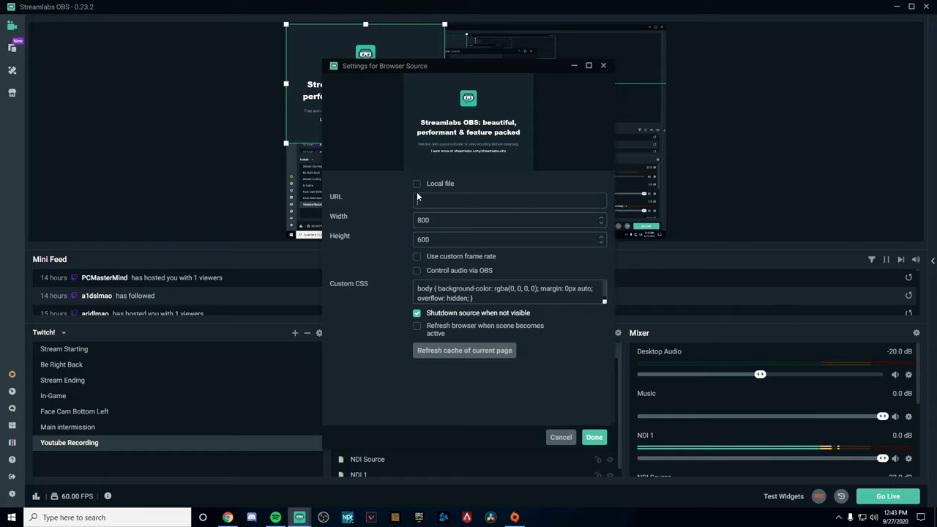
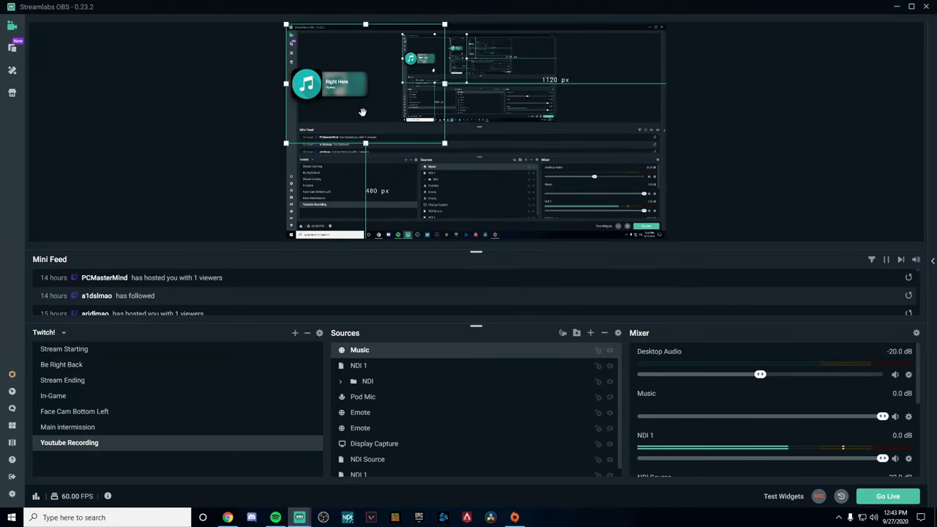
Step: Move the Music song card toward the middle of the preview and adjust its size
drag(361, 112, 412, 184)
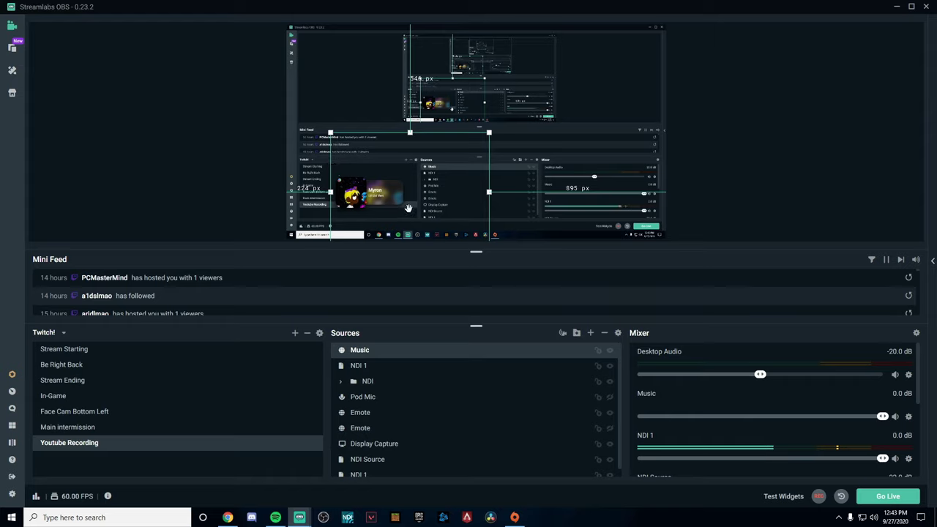
drag(408, 208, 531, 155)
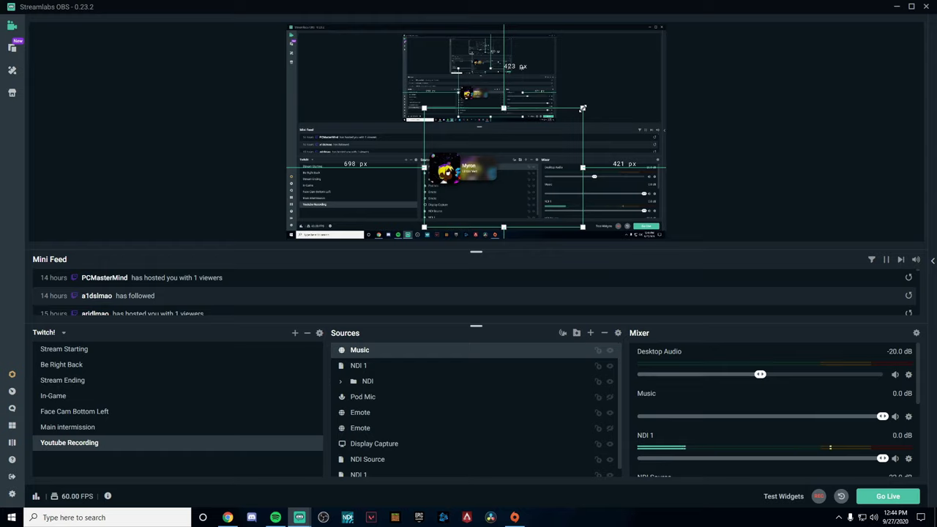
drag(583, 108, 456, 125)
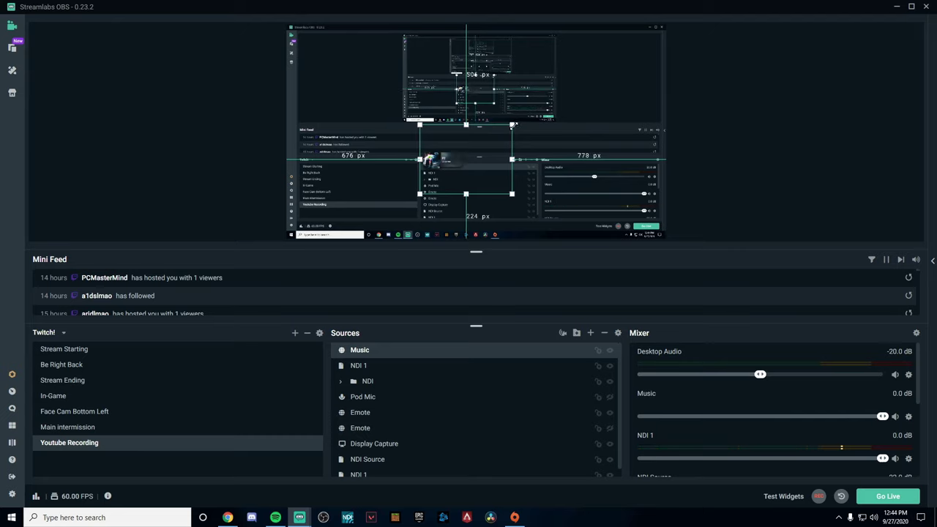
drag(513, 125, 558, 108)
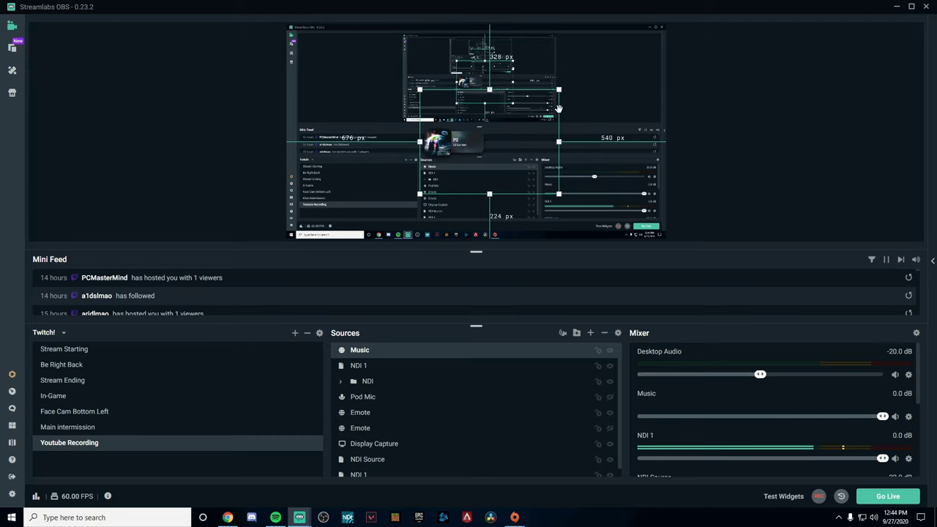